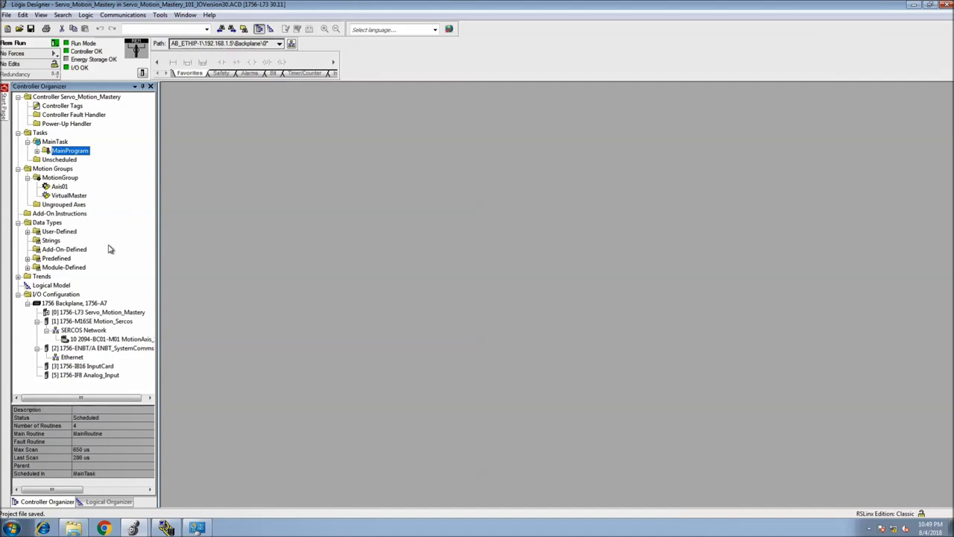
Expand MainProgram to list MainRoutine, Servo_Config, Servo_Controls and VirtualAxis_Control
{"action": "left_click", "coordinate": [134, 171]}
{"action": "left_click", "coordinate": [37, 150]}
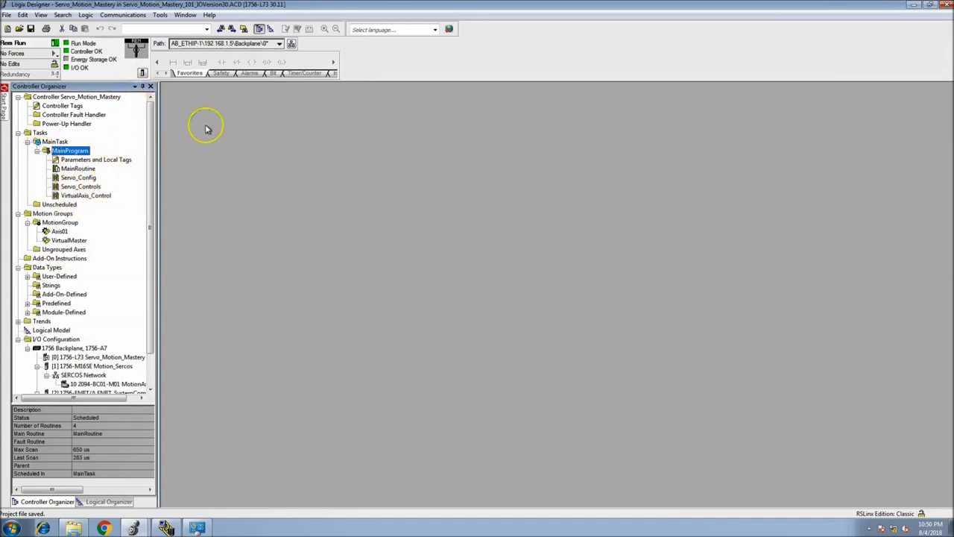
{"action": "left_click", "coordinate": [142, 73]}
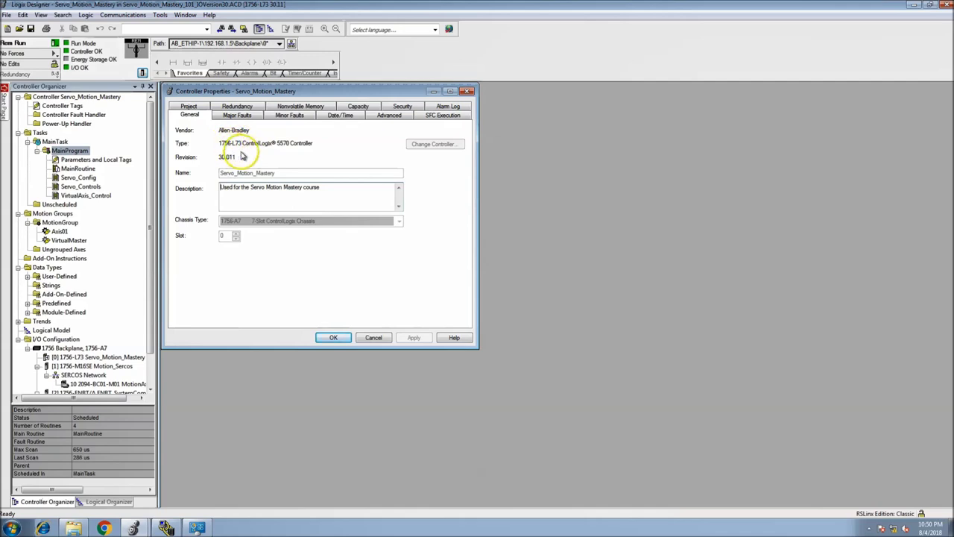
{"action": "left_click", "coordinate": [374, 337]}
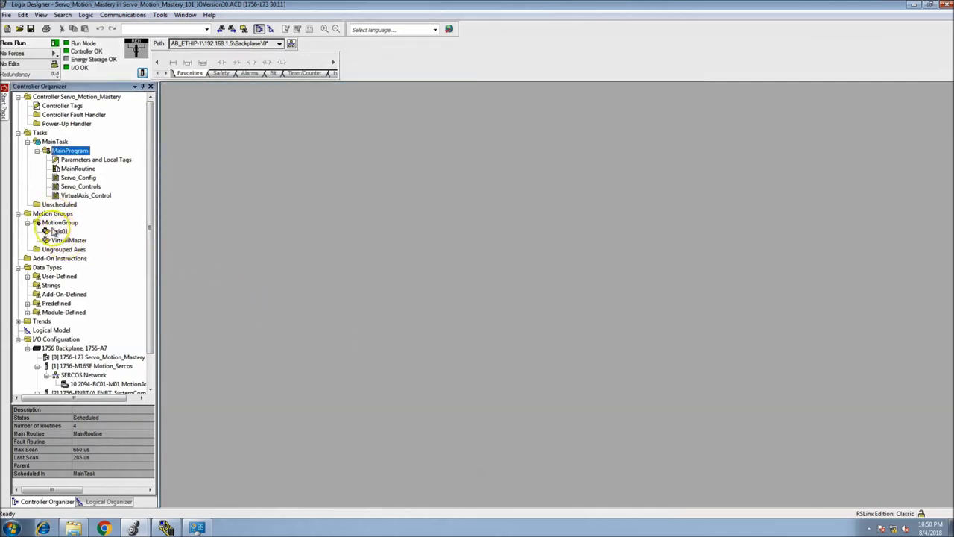
Open the Servo_Controls ladder routine and scroll down through its rungs to rung 7's cam logic
{"action": "double_click", "coordinate": [81, 187]}
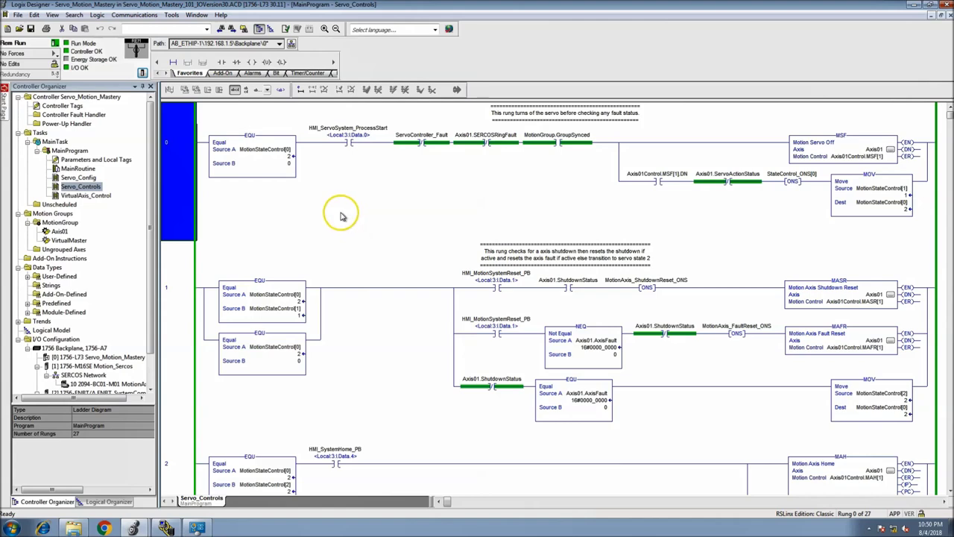
{"action": "scroll", "coordinate": [343, 219], "scroll_direction": "down", "scroll_amount": 3}
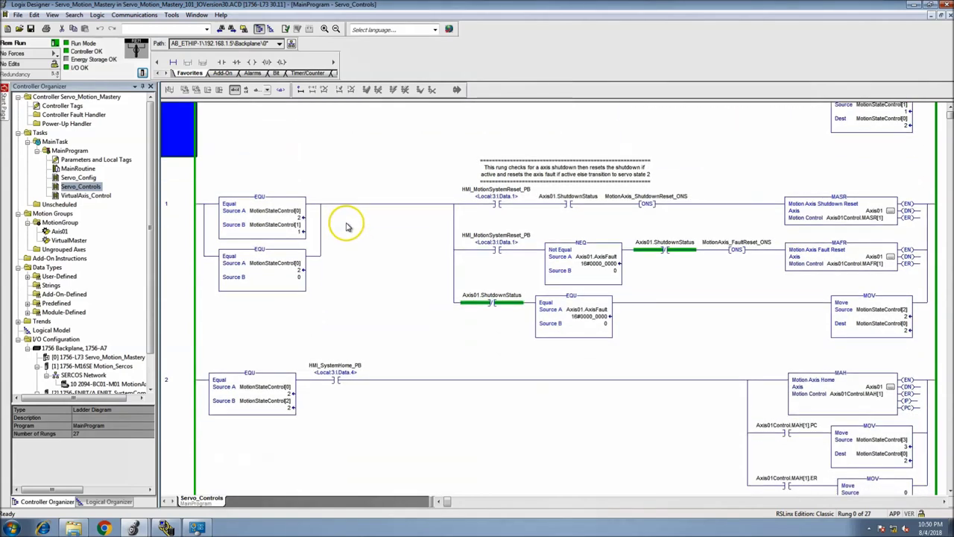
{"action": "scroll", "coordinate": [347, 226], "scroll_direction": "down", "scroll_amount": 6}
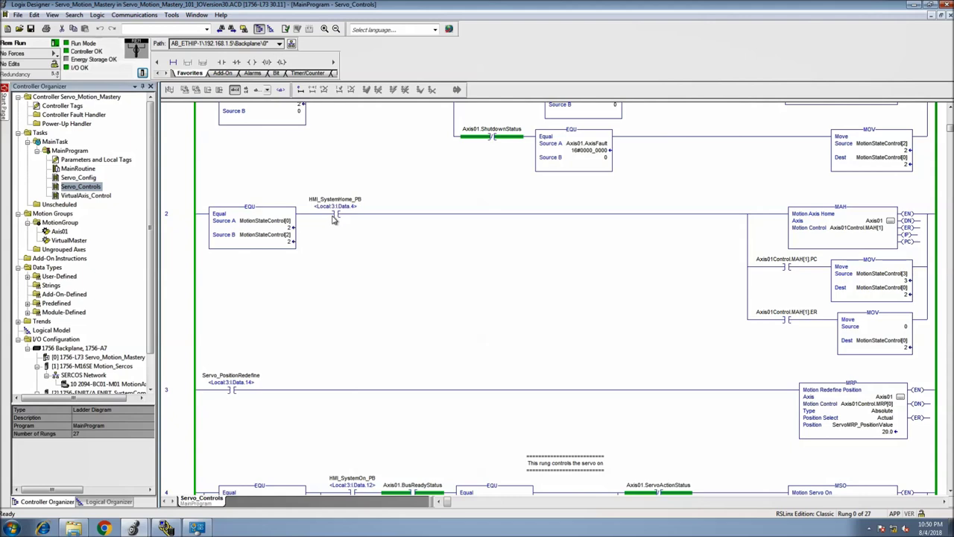
{"action": "scroll", "coordinate": [332, 231], "scroll_direction": "down", "scroll_amount": 5}
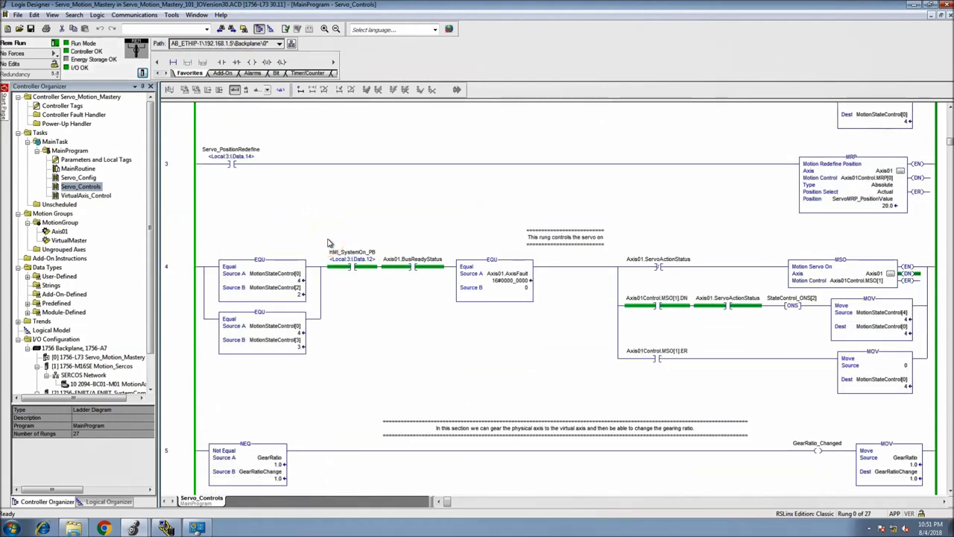
{"action": "scroll", "coordinate": [328, 242], "scroll_direction": "down", "scroll_amount": 7}
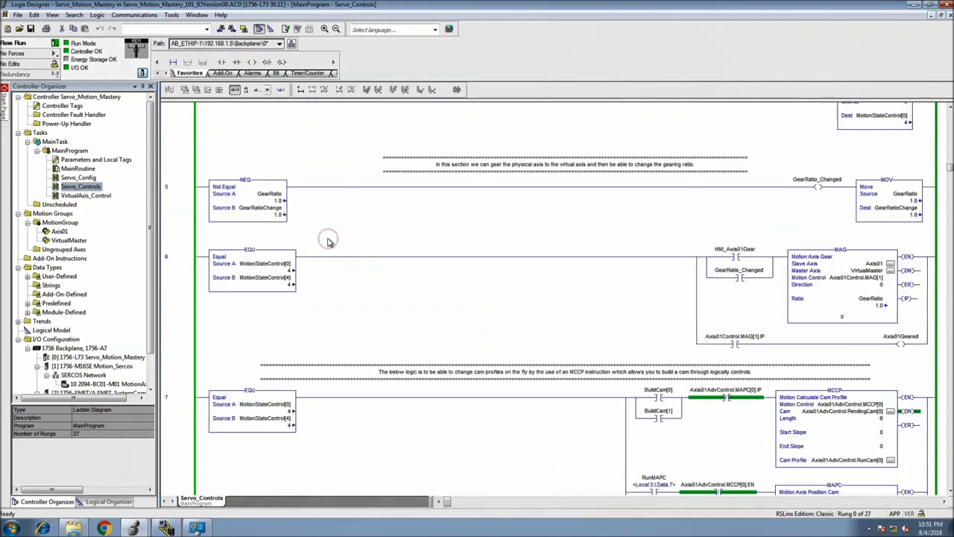
{"action": "left_click", "coordinate": [694, 203]}
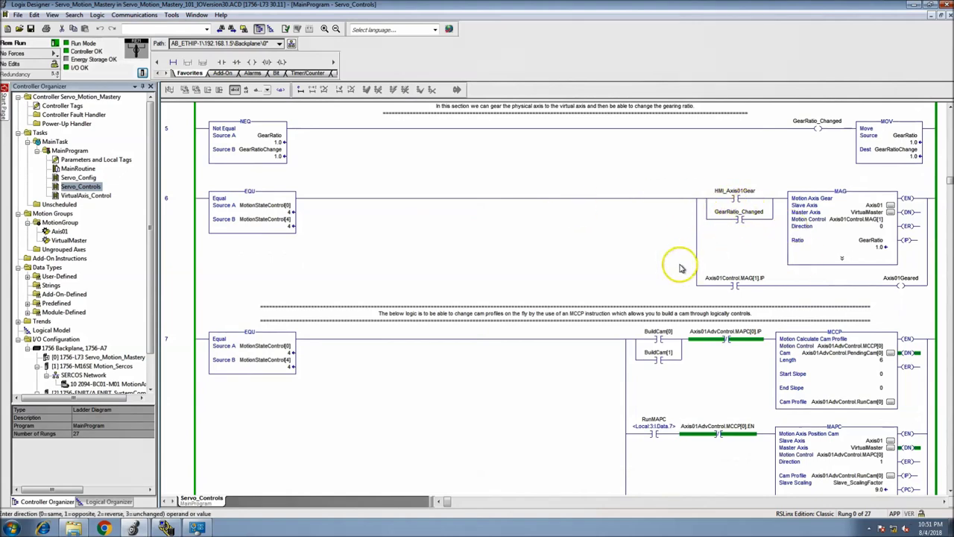
{"action": "scroll", "coordinate": [675, 267], "scroll_direction": "down", "scroll_amount": 3}
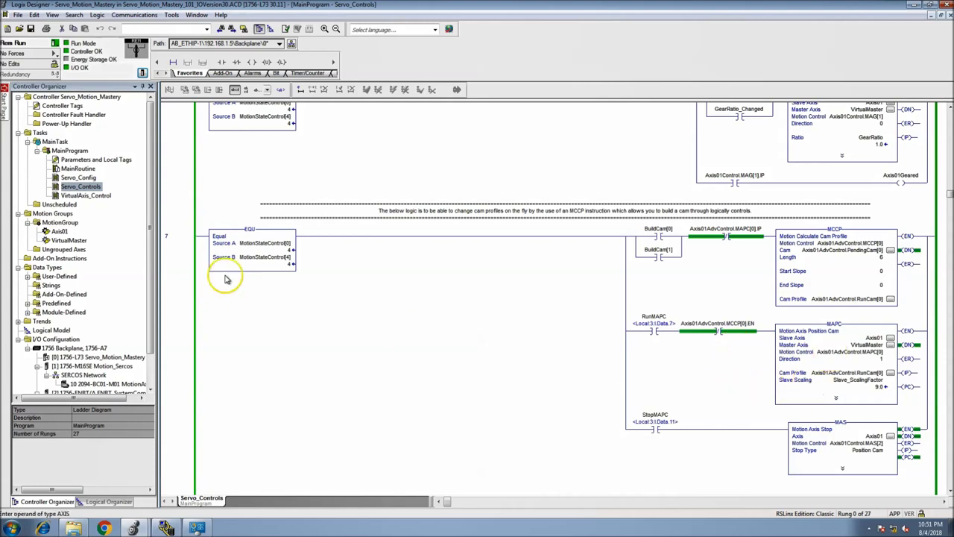
{"action": "left_click", "coordinate": [18, 321]}
Start logging New_Trend, check its live axis waveforms, then return to the Servo_Controls ladder
{"action": "double_click", "coordinate": [56, 347]}
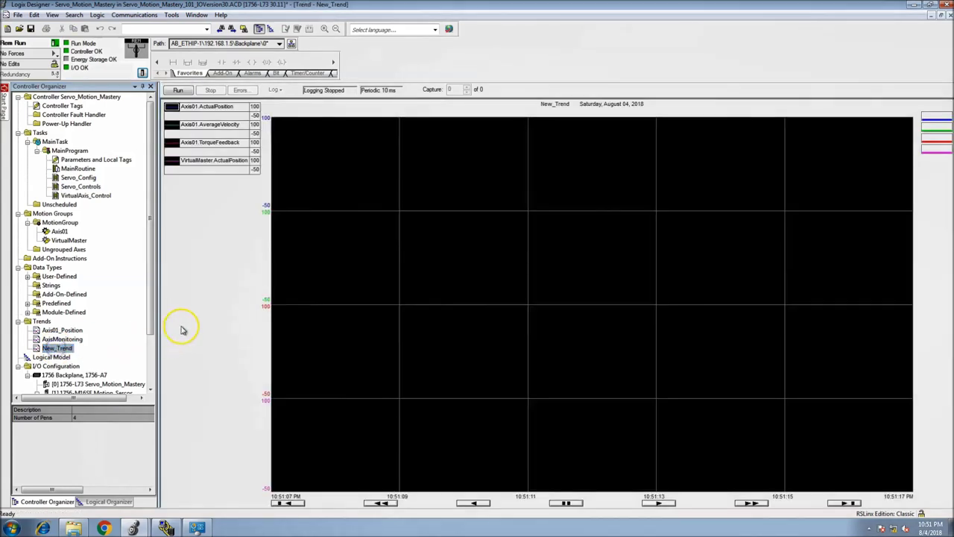
{"action": "left_click", "coordinate": [177, 89]}
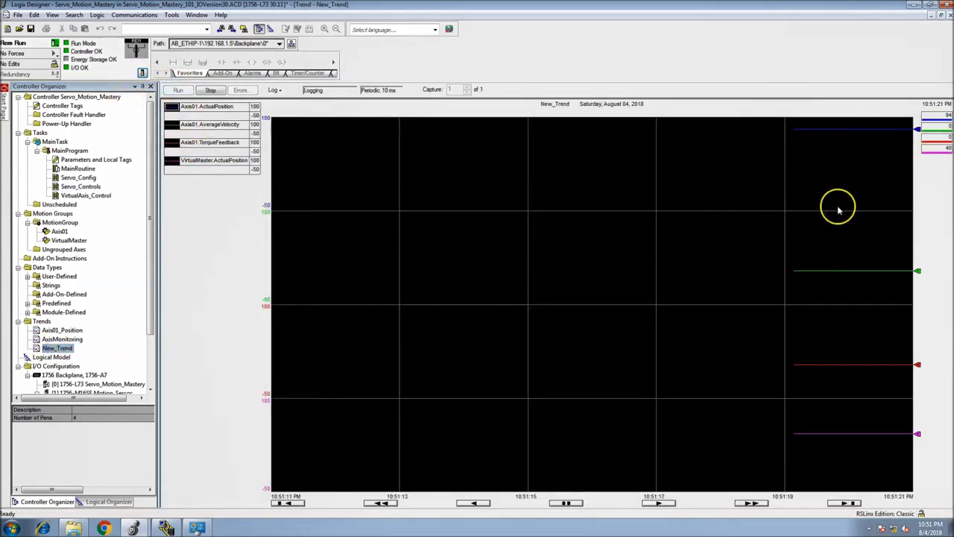
{"action": "double_click", "coordinate": [89, 187]}
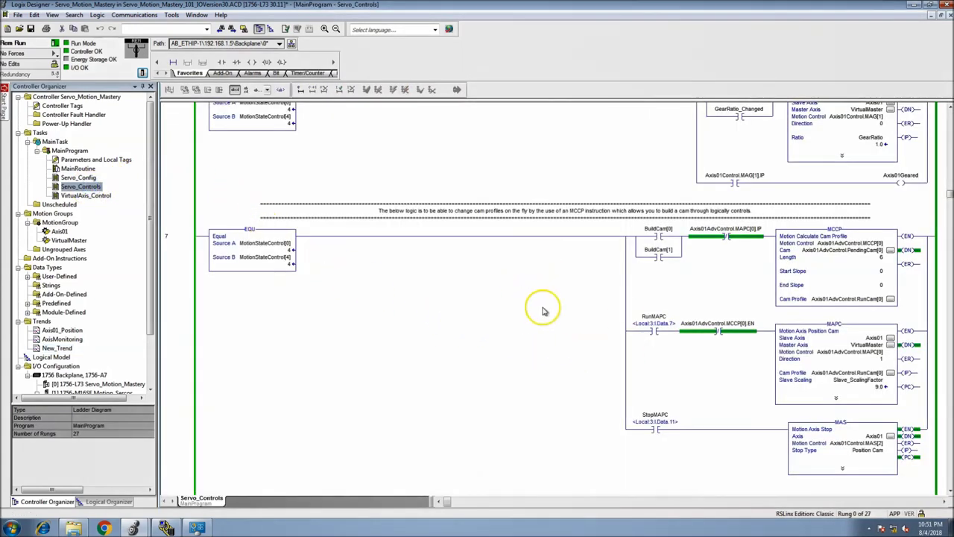
{"action": "scroll", "coordinate": [566, 313], "scroll_direction": "down", "scroll_amount": 1}
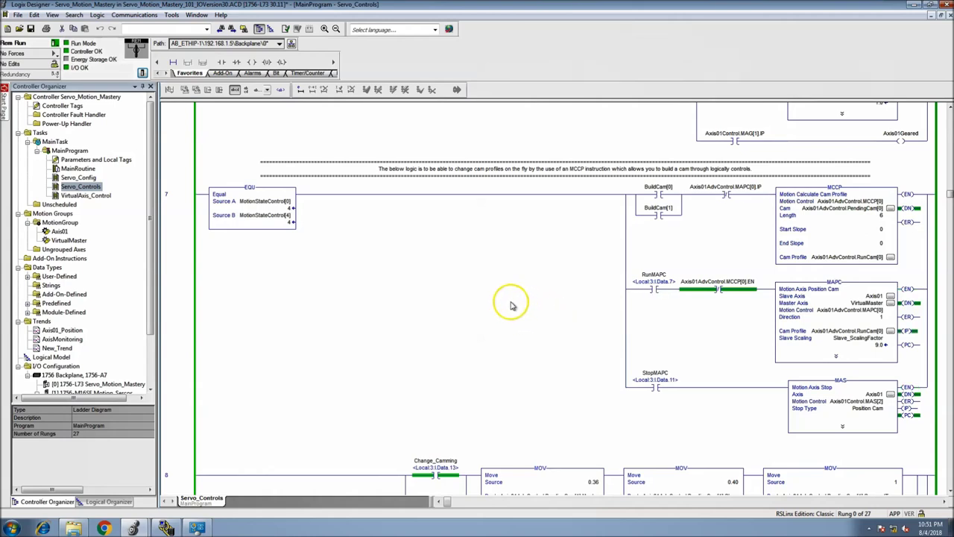
{"action": "double_click", "coordinate": [56, 347]}
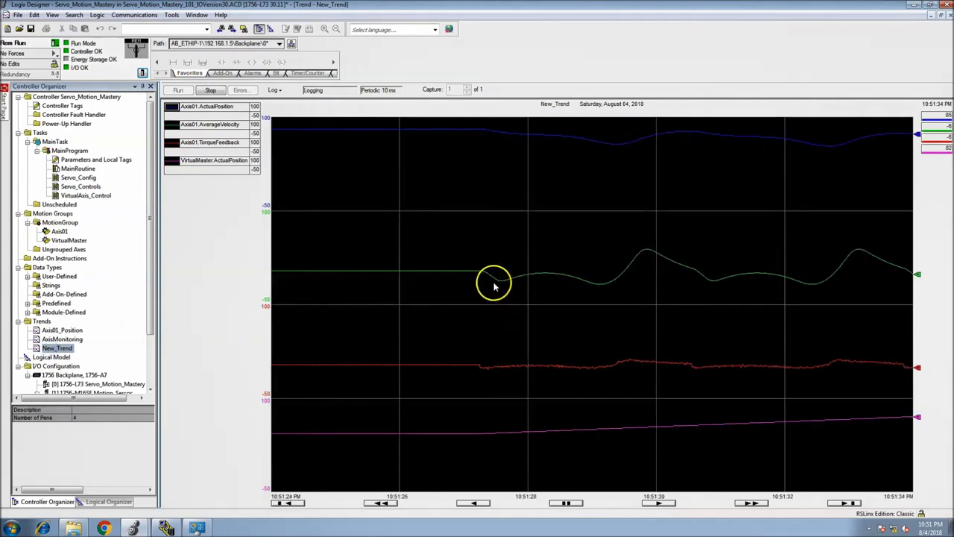
{"action": "double_click", "coordinate": [79, 187]}
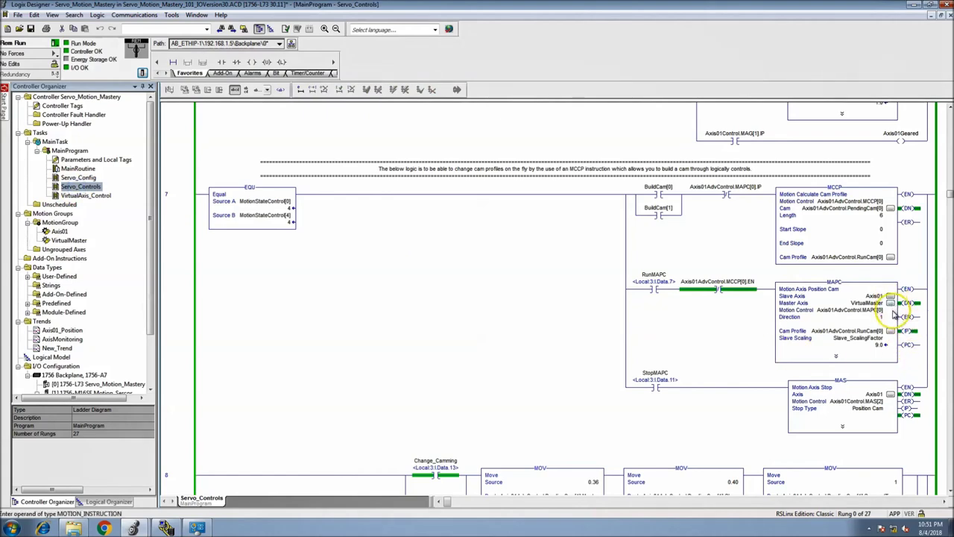
View the RunCam profile without changes, then show all parameters of rung 7's MAPC instruction
{"action": "left_click", "coordinate": [890, 331]}
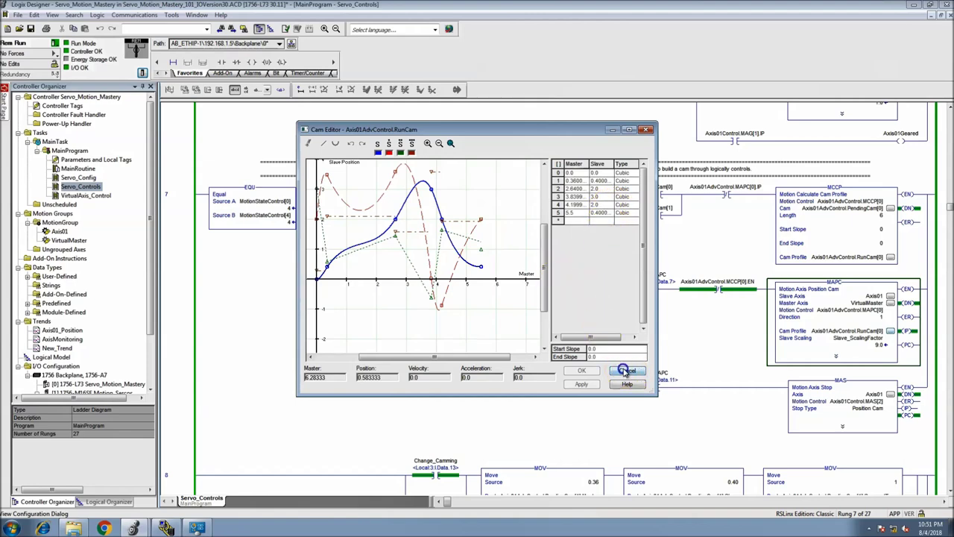
{"action": "left_click", "coordinate": [625, 370]}
{"action": "left_click", "coordinate": [835, 356]}
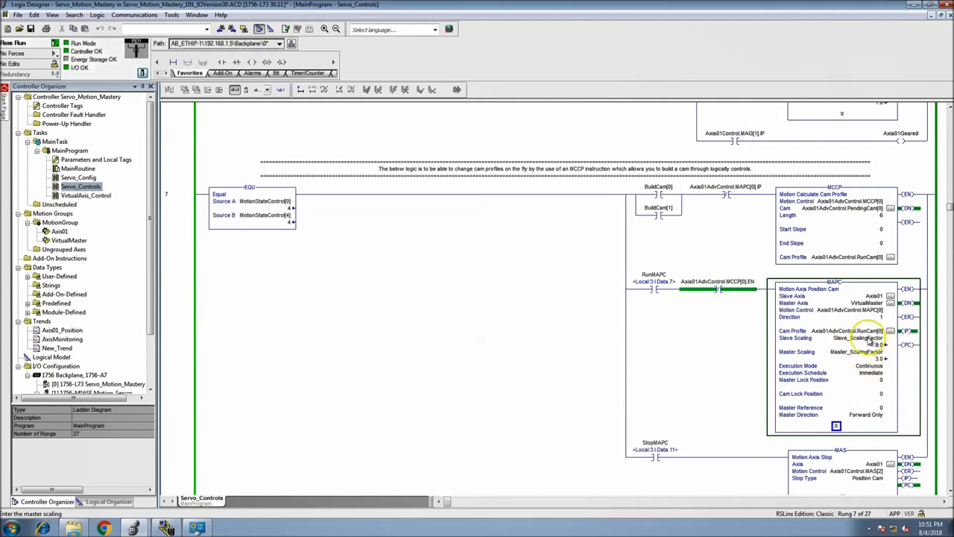
{"action": "mouse_move", "coordinate": [862, 348]}
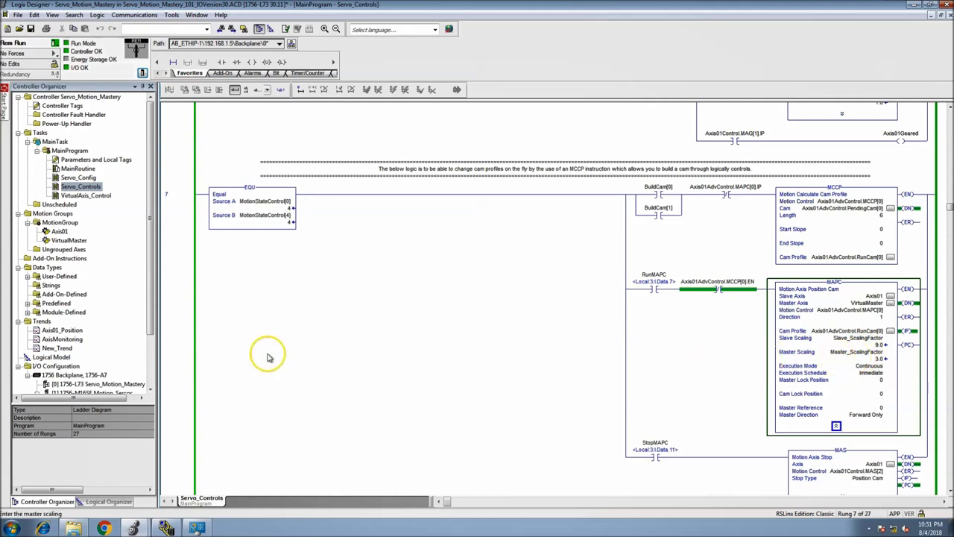
{"action": "scroll", "coordinate": [252, 306], "scroll_direction": "down", "scroll_amount": 3}
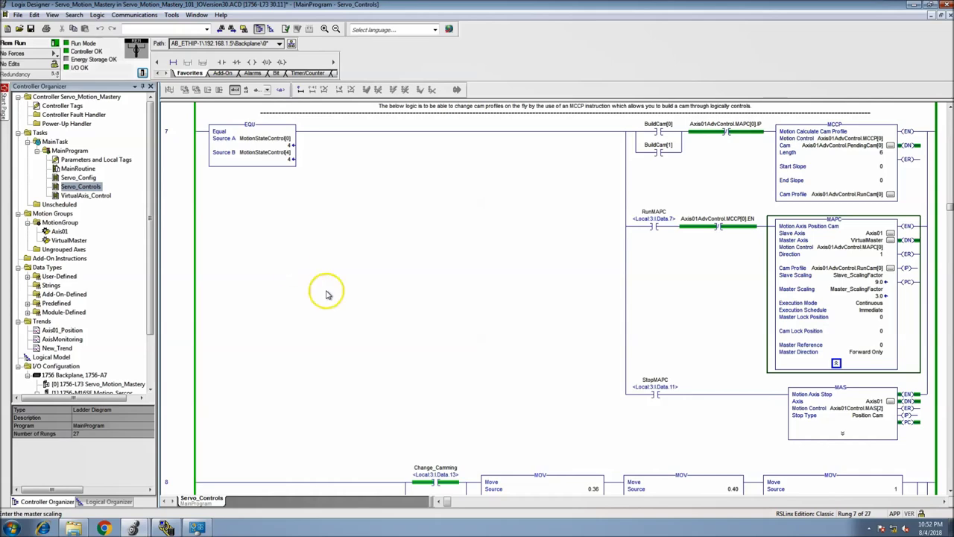
{"action": "scroll", "coordinate": [392, 320], "scroll_direction": "down", "scroll_amount": 10}
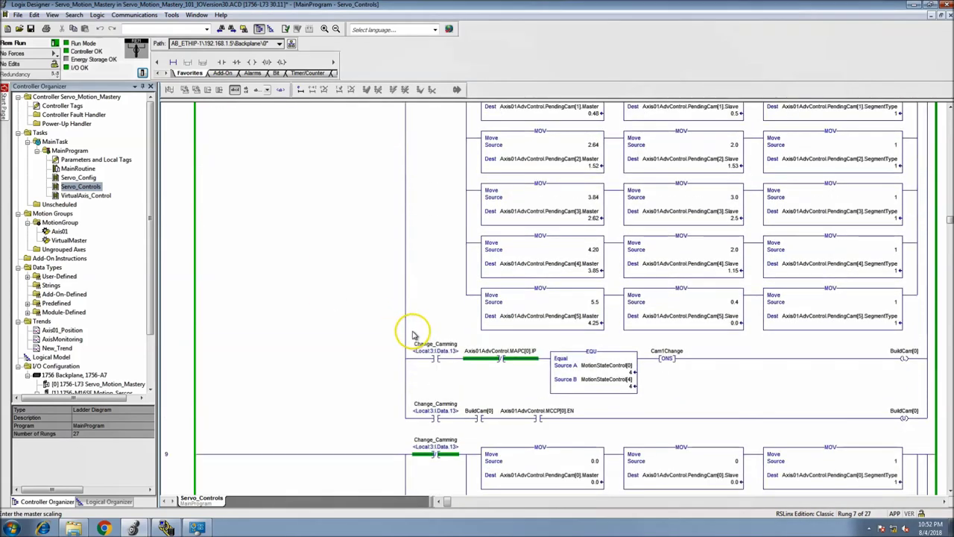
{"action": "scroll", "coordinate": [415, 334], "scroll_direction": "up", "scroll_amount": 10}
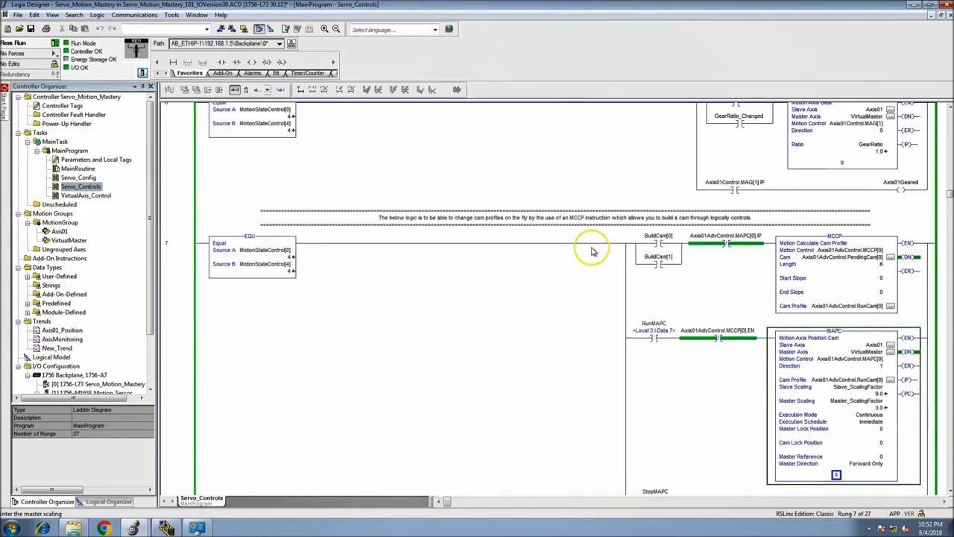
{"action": "left_click", "coordinate": [890, 257]}
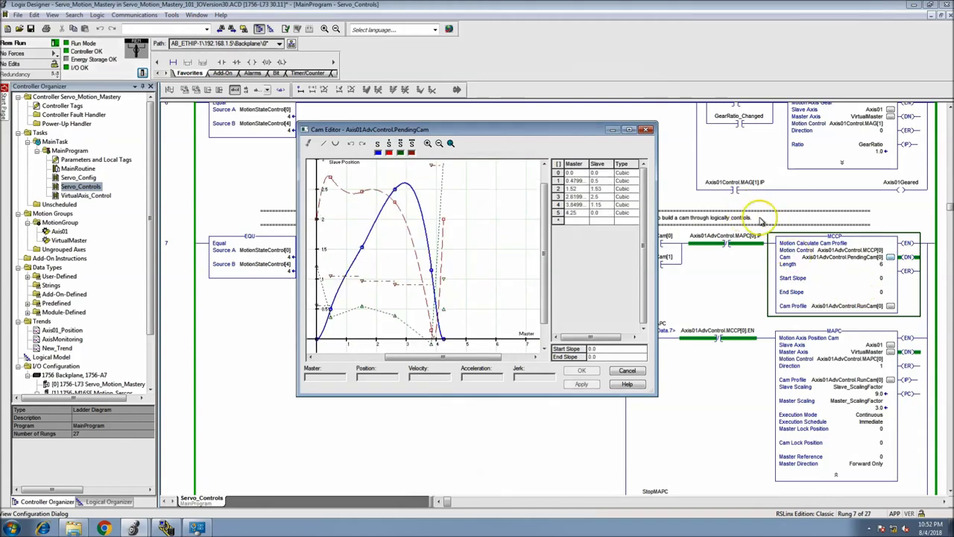
{"action": "left_click", "coordinate": [649, 130]}
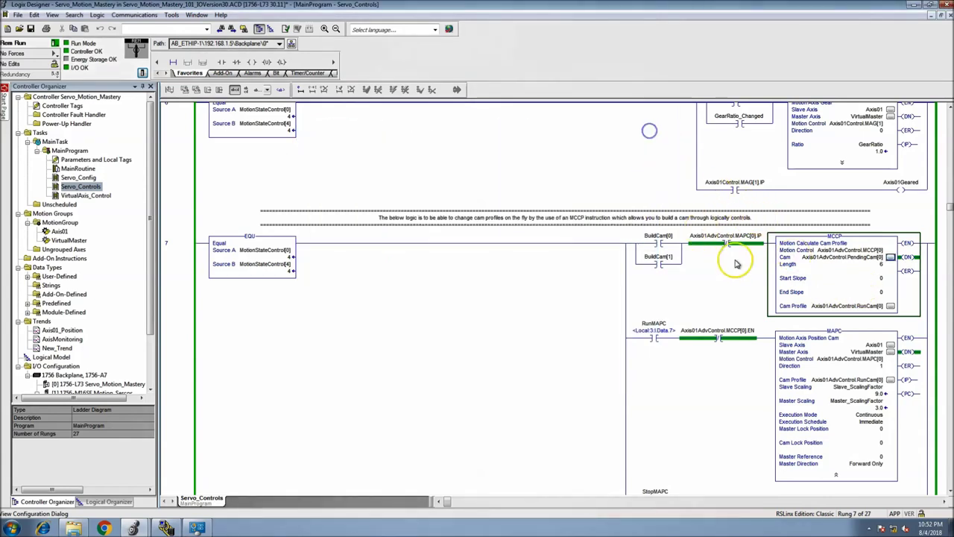
{"action": "left_click", "coordinate": [890, 305]}
{"action": "left_click", "coordinate": [734, 310]}
{"action": "left_click", "coordinate": [891, 304]}
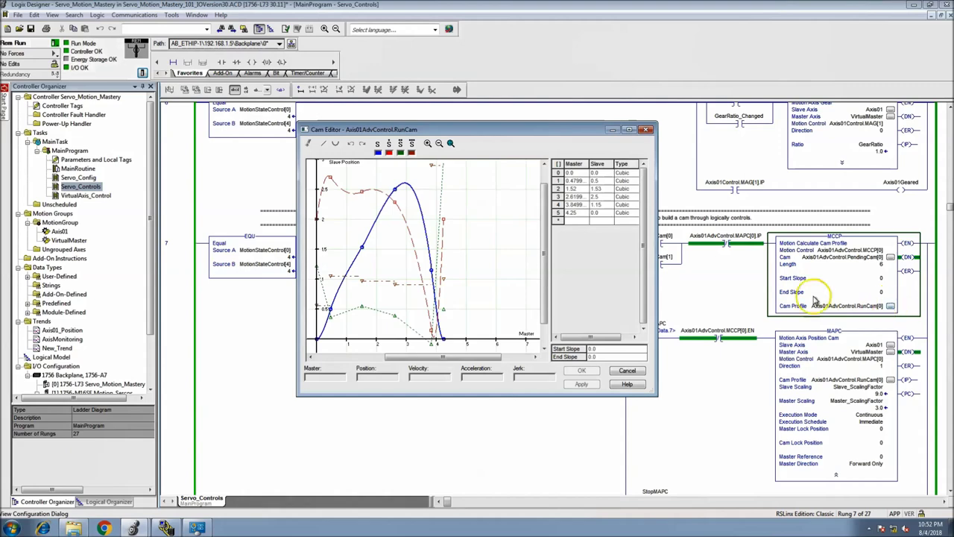
{"action": "left_click", "coordinate": [649, 131]}
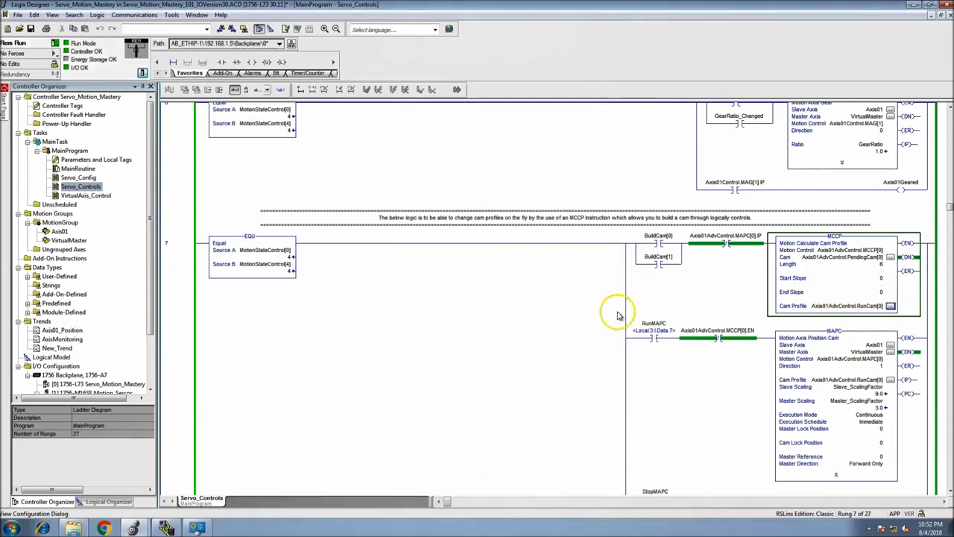
{"action": "scroll", "coordinate": [615, 317], "scroll_direction": "down", "scroll_amount": 3}
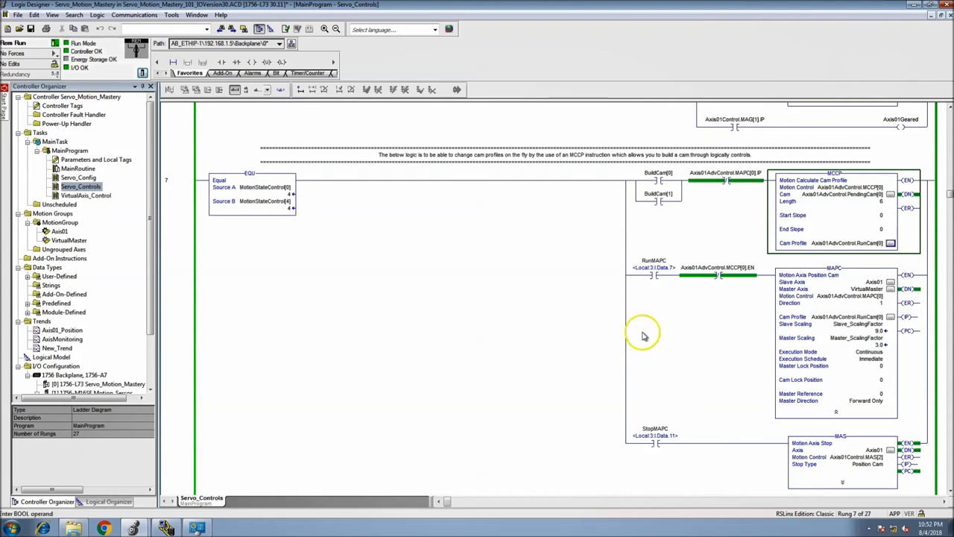
{"action": "left_click", "coordinate": [891, 318]}
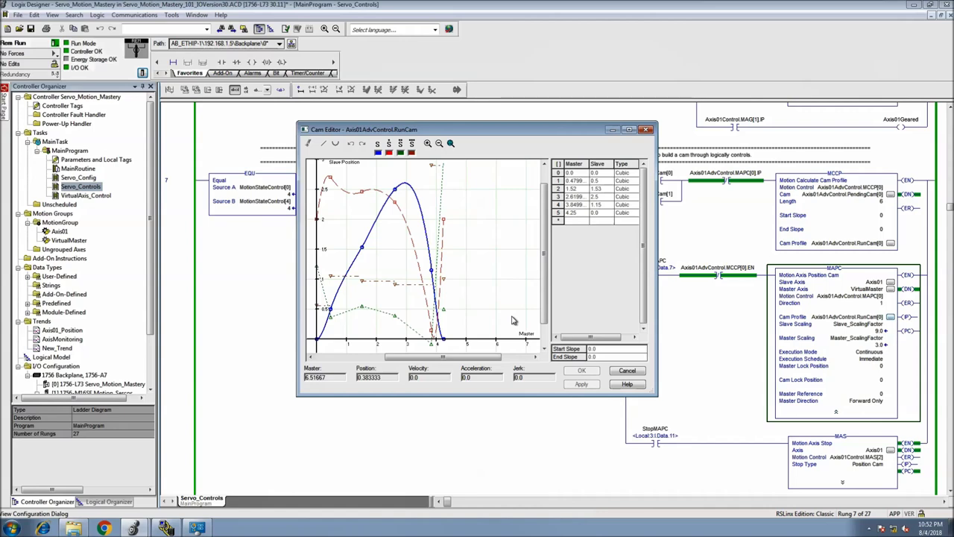
{"action": "left_click", "coordinate": [512, 314]}
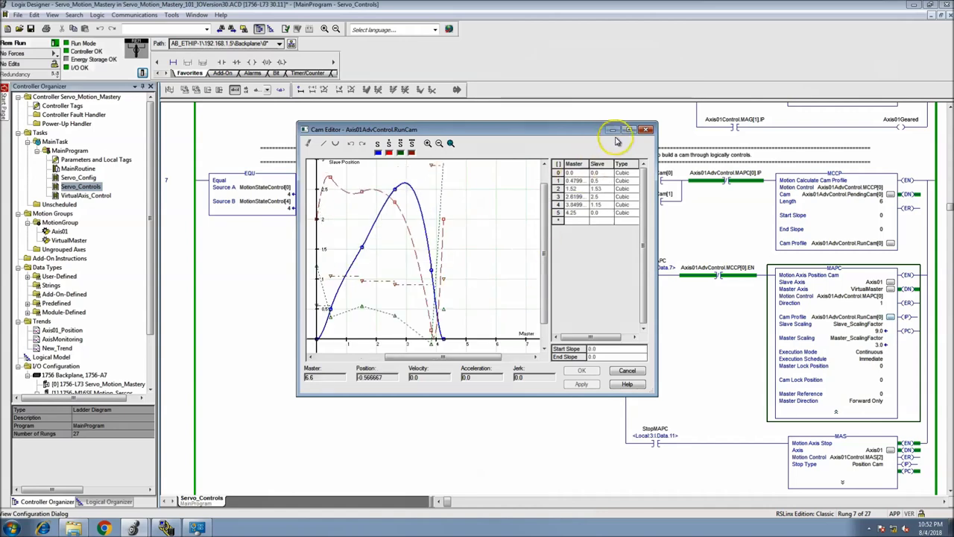
{"action": "left_click", "coordinate": [645, 130]}
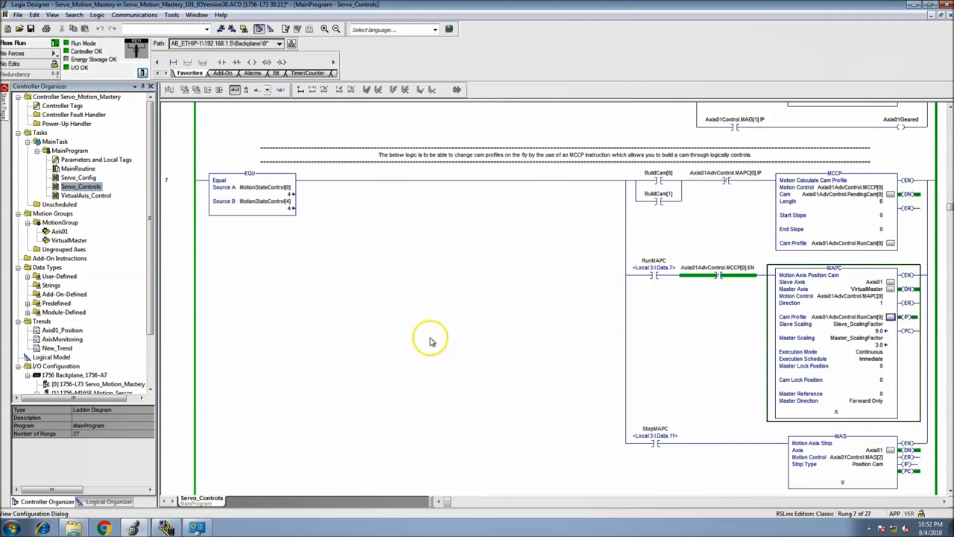
{"action": "double_click", "coordinate": [53, 349]}
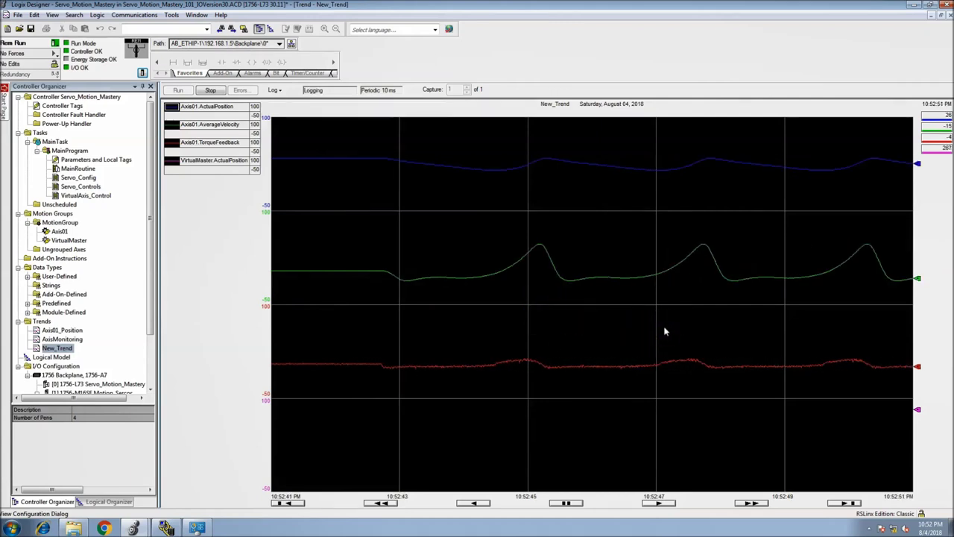
{"action": "left_click", "coordinate": [532, 302]}
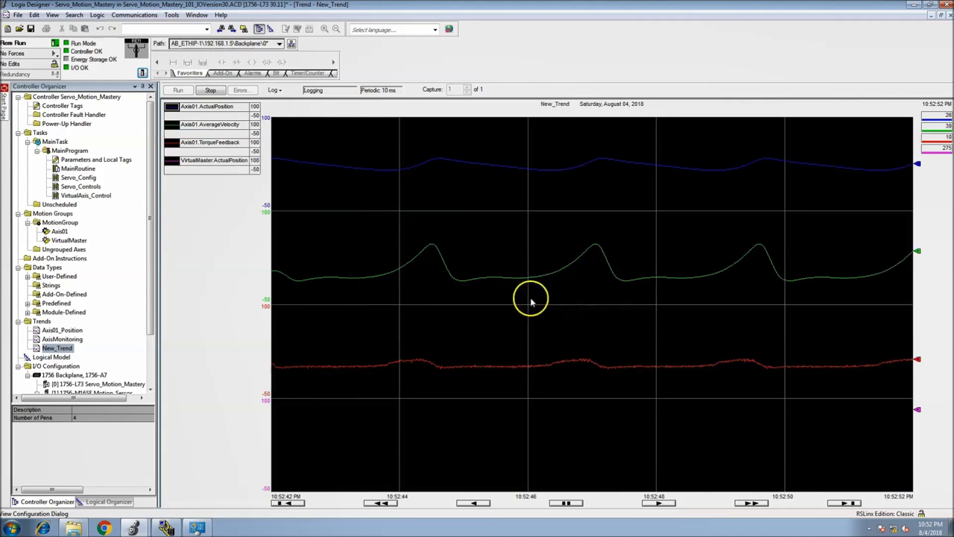
{"action": "double_click", "coordinate": [89, 187]}
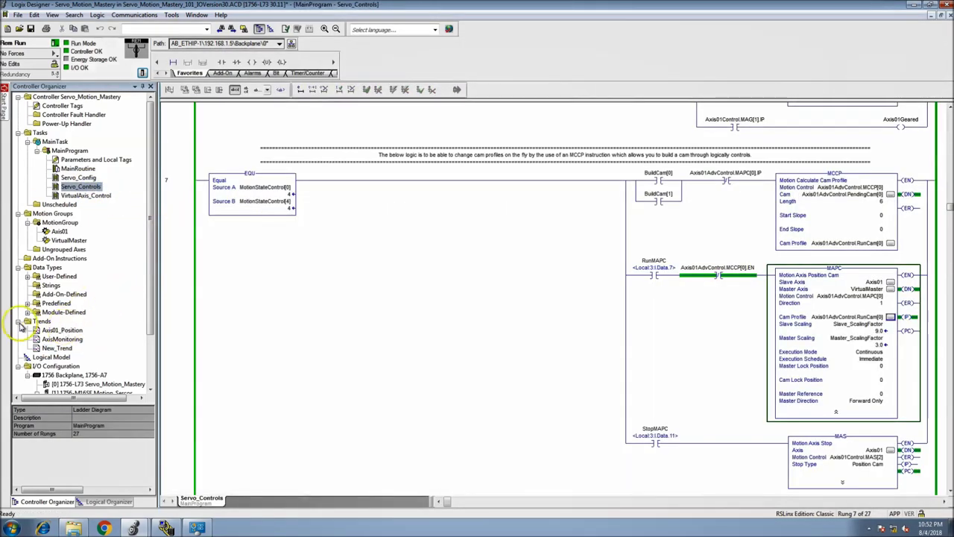
{"action": "left_click", "coordinate": [18, 321]}
Select rung 7's EQU Source A operand and scroll through the surrounding ladder rungs
{"action": "left_click_drag", "start_coordinate": [149, 262], "coordinate": [150, 300]}
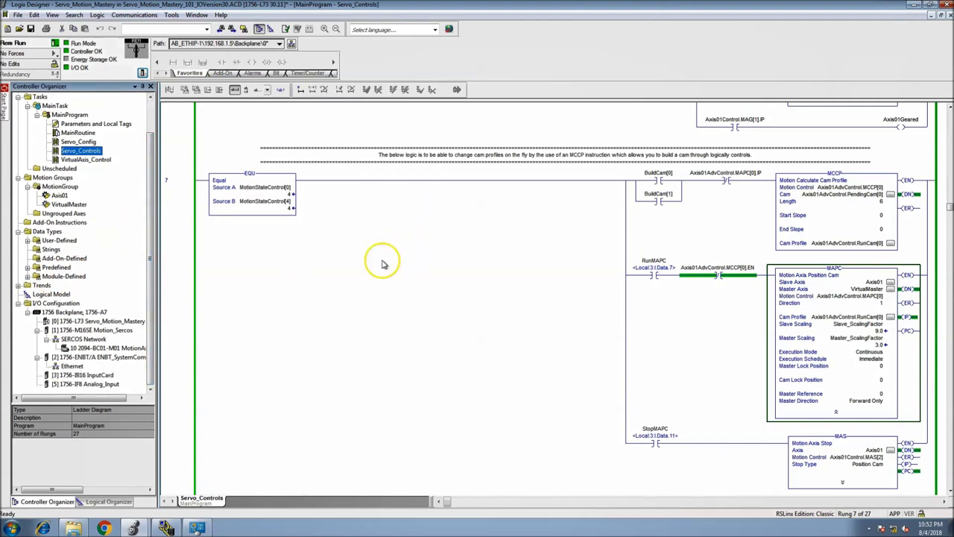
{"action": "left_click", "coordinate": [324, 264]}
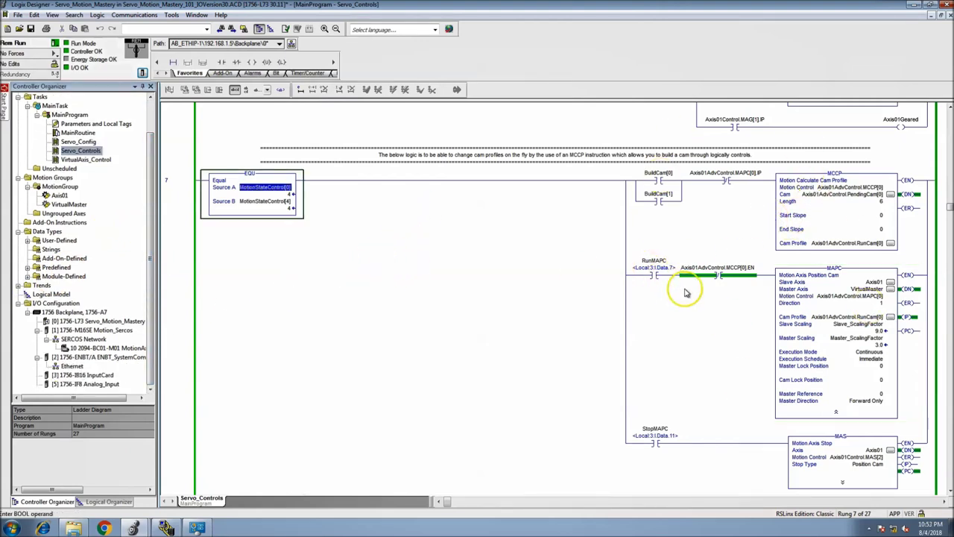
{"action": "scroll", "coordinate": [483, 215], "scroll_direction": "up", "scroll_amount": 10}
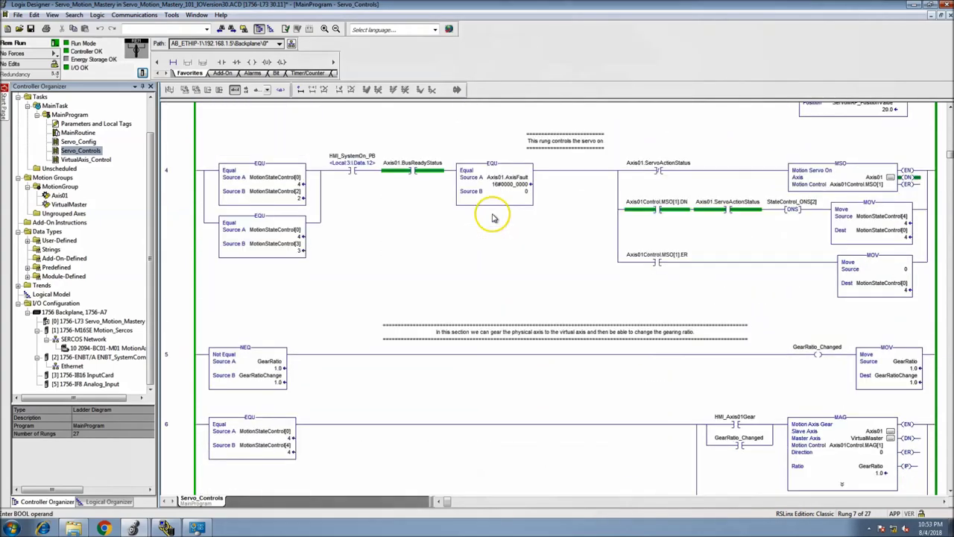
{"action": "scroll", "coordinate": [494, 218], "scroll_direction": "up", "scroll_amount": 6}
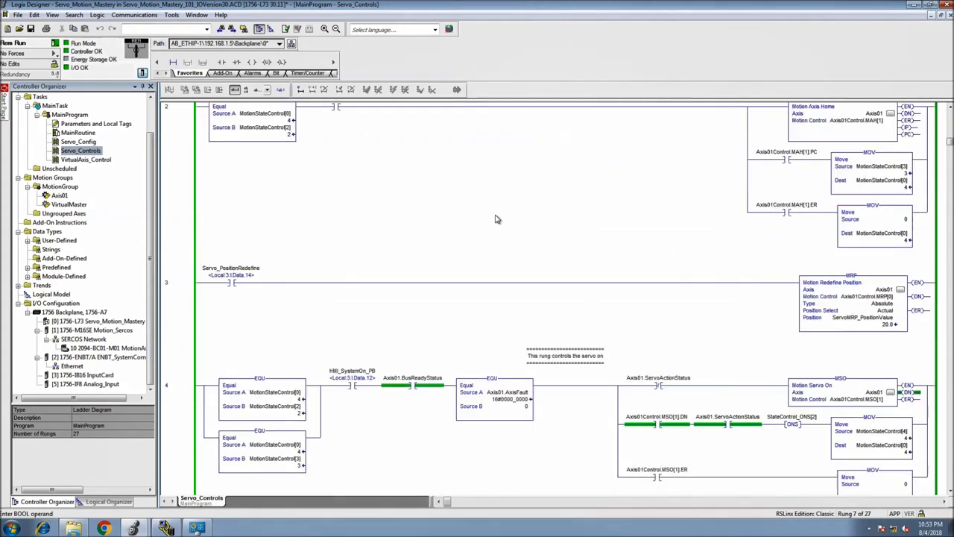
{"action": "scroll", "coordinate": [537, 277], "scroll_direction": "down", "scroll_amount": 15}
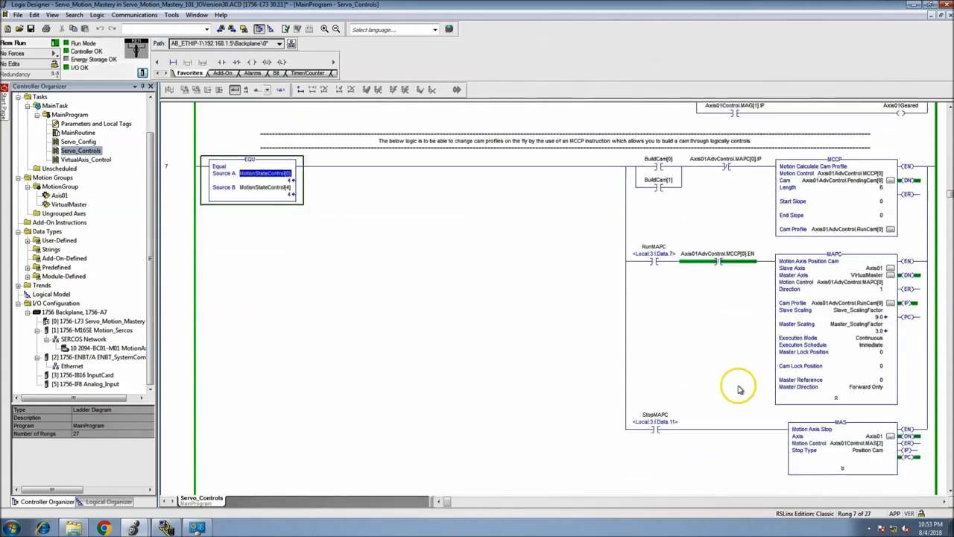
{"action": "scroll", "coordinate": [604, 333], "scroll_direction": "down", "scroll_amount": 1}
{"action": "scroll", "coordinate": [417, 272], "scroll_direction": "down", "scroll_amount": 3}
{"action": "scroll", "coordinate": [426, 254], "scroll_direction": "up", "scroll_amount": 3}
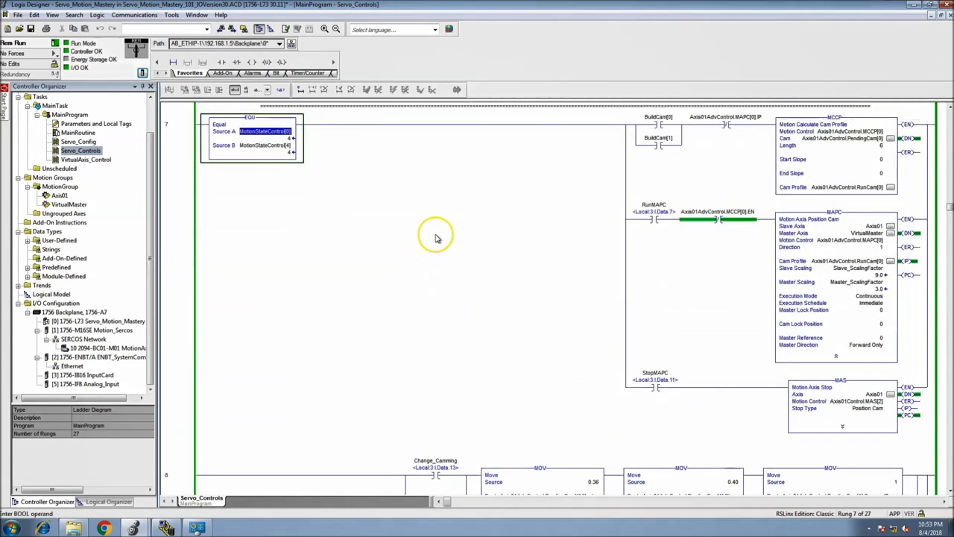
{"action": "scroll", "coordinate": [436, 237], "scroll_direction": "up", "scroll_amount": 1}
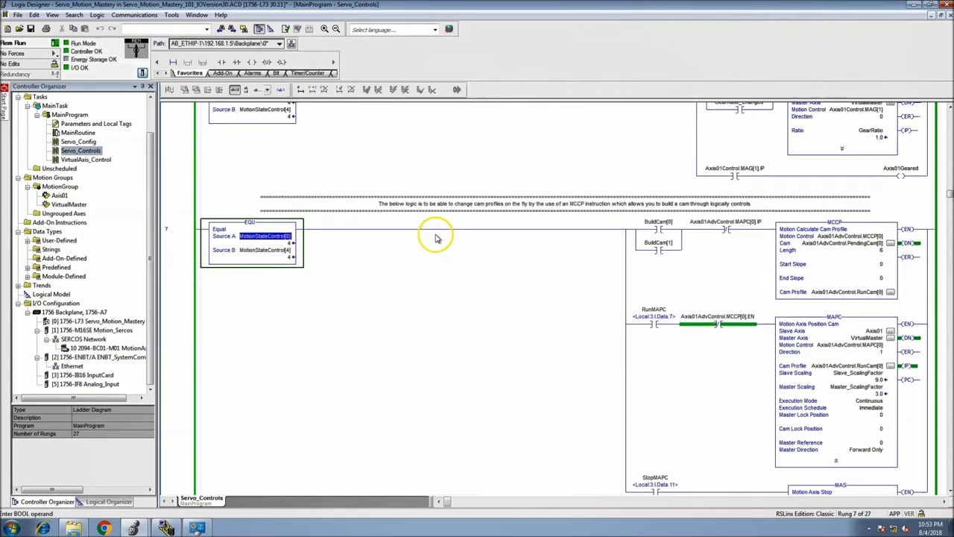
Enlarge the Controller Organizer tree so more project items fit
{"action": "left_click", "coordinate": [152, 367]}
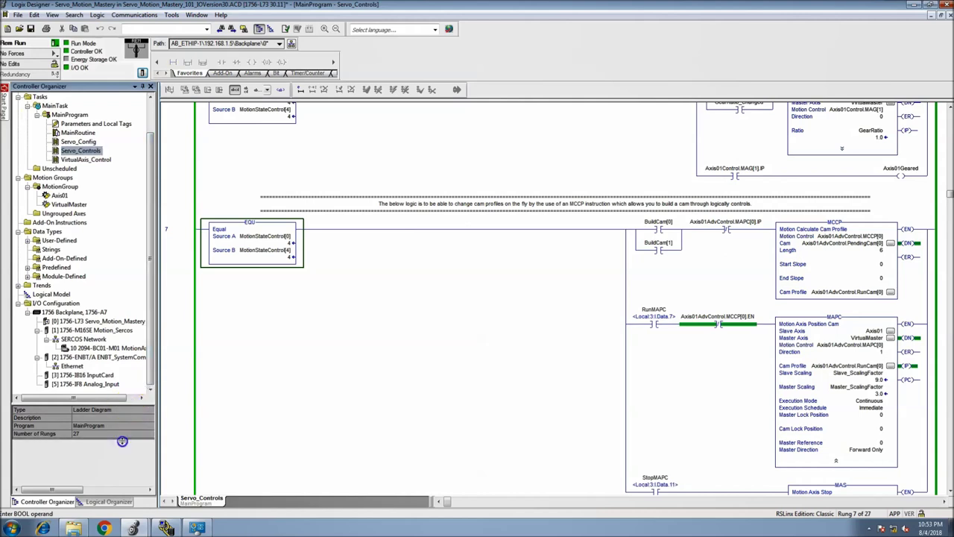
{"action": "left_click_drag", "start_coordinate": [122, 441], "coordinate": [123, 460]}
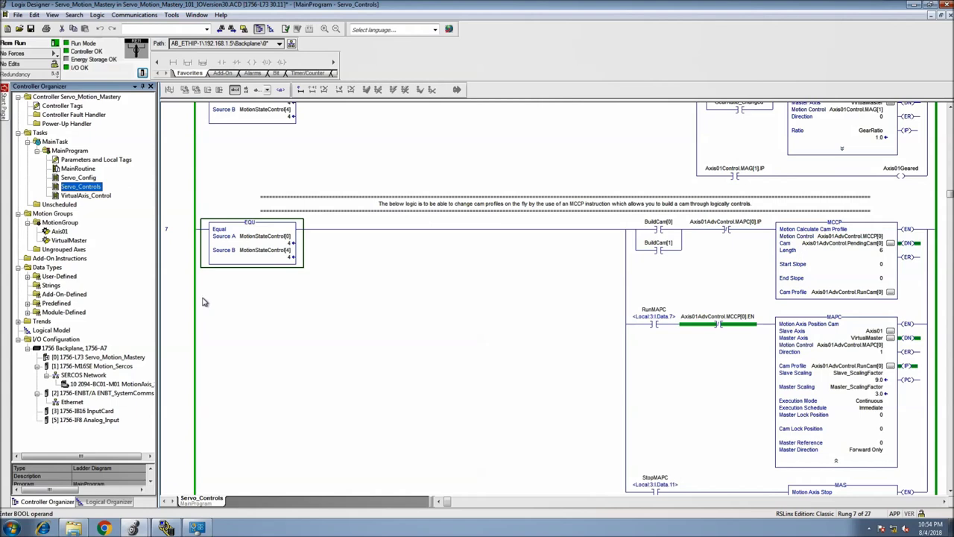
{"action": "left_click", "coordinate": [215, 293]}
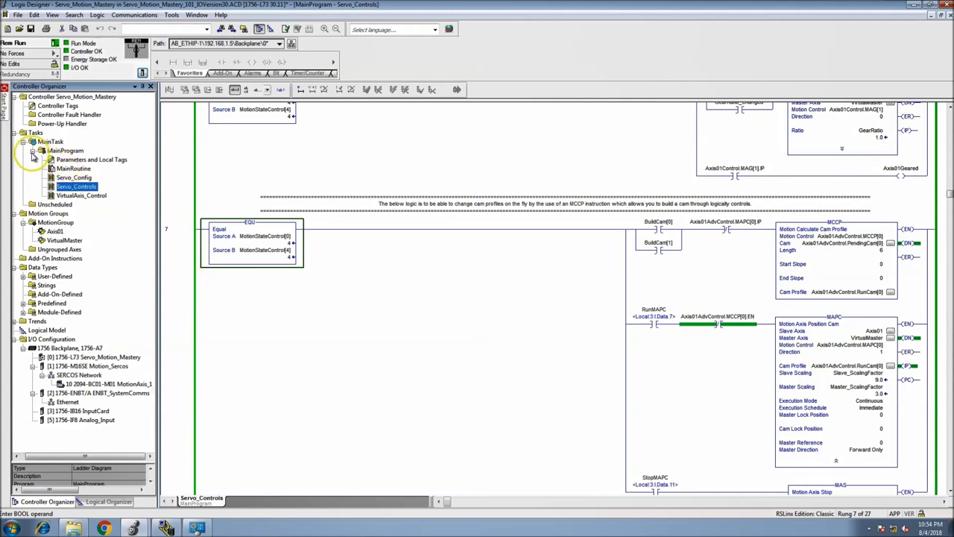
Collapse MainProgram, then view Controller Properties and close it unchanged
{"action": "left_click", "coordinate": [32, 150]}
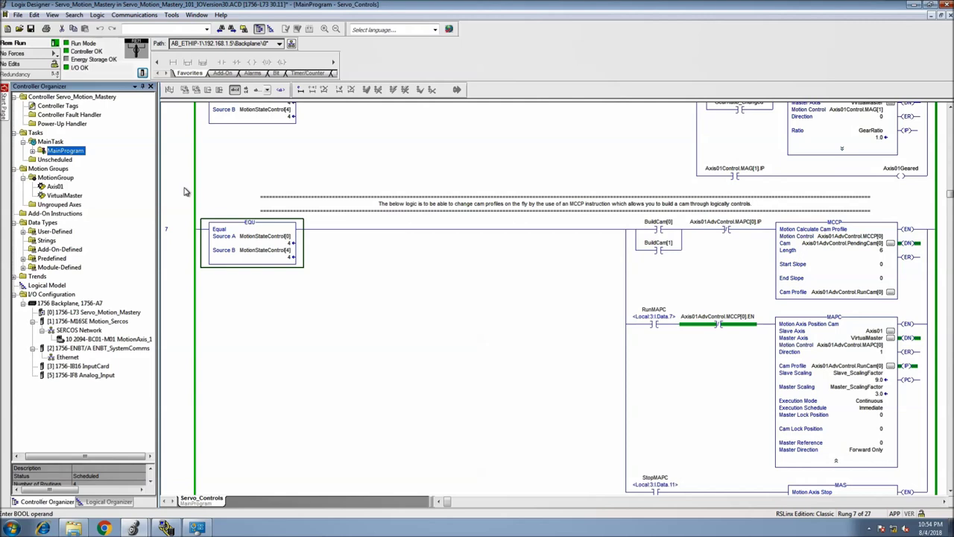
{"action": "left_click", "coordinate": [142, 73]}
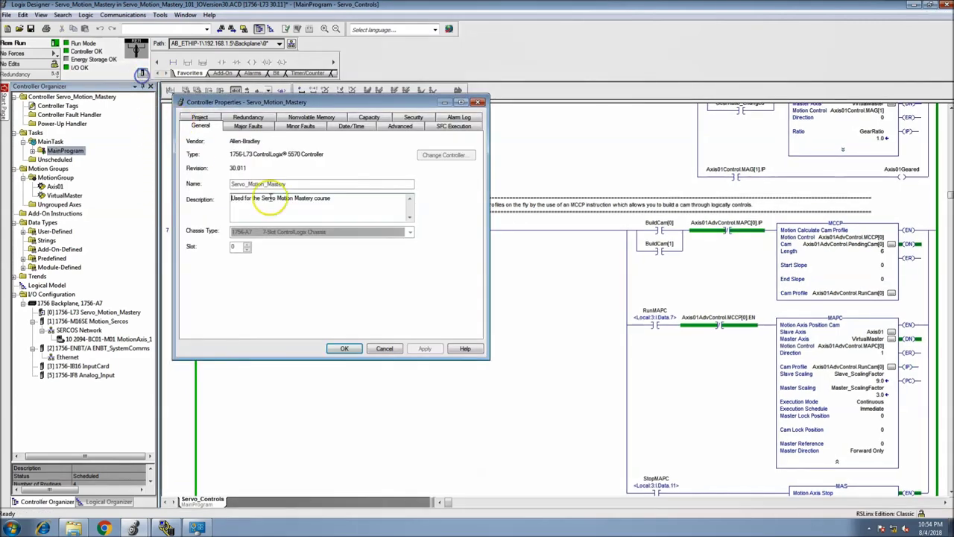
{"action": "left_click", "coordinate": [384, 348]}
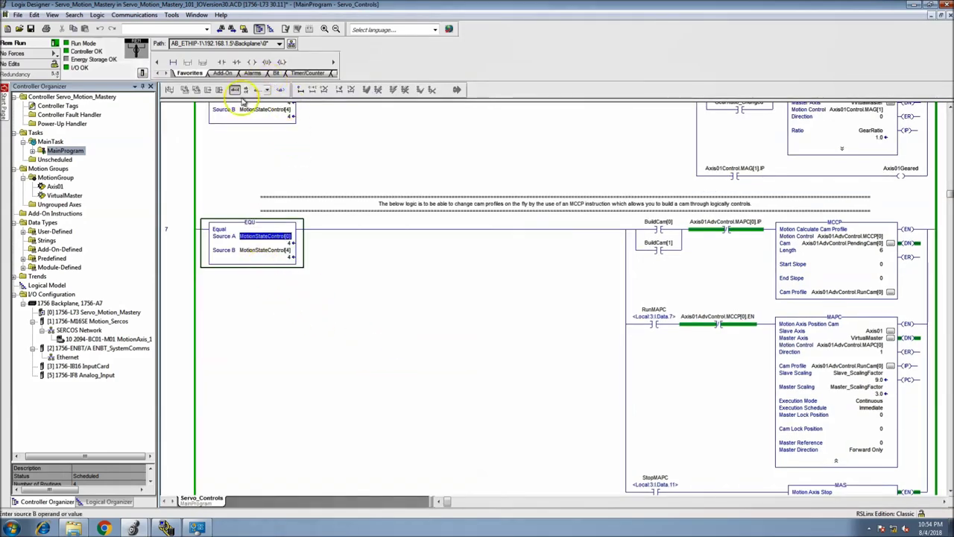